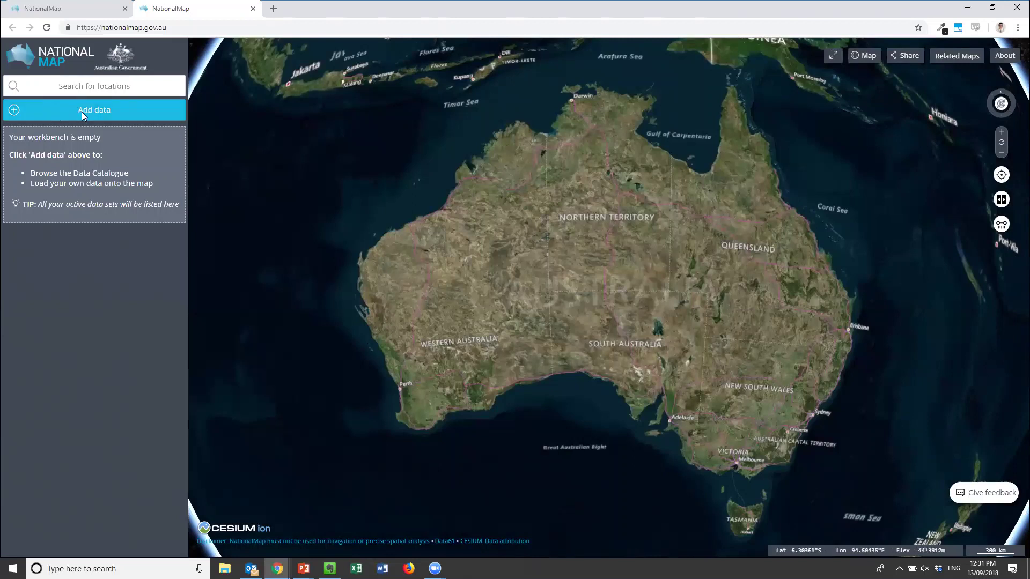
In the data catalogue, expand Satellite Imagery, then Surface Water and Marine, and peek at Water Observations from Space.
left_click(81, 111)
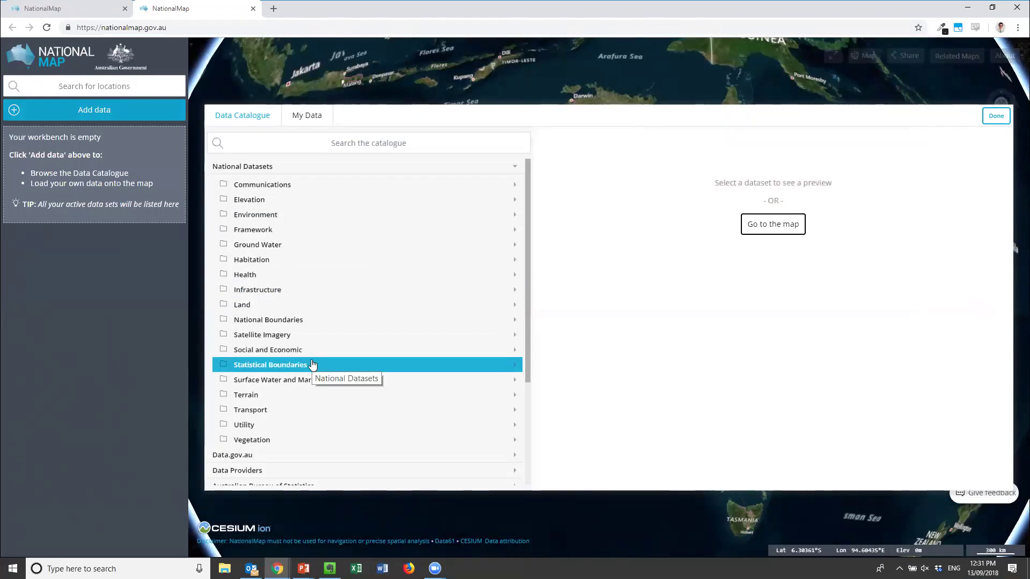
left_click(300, 335)
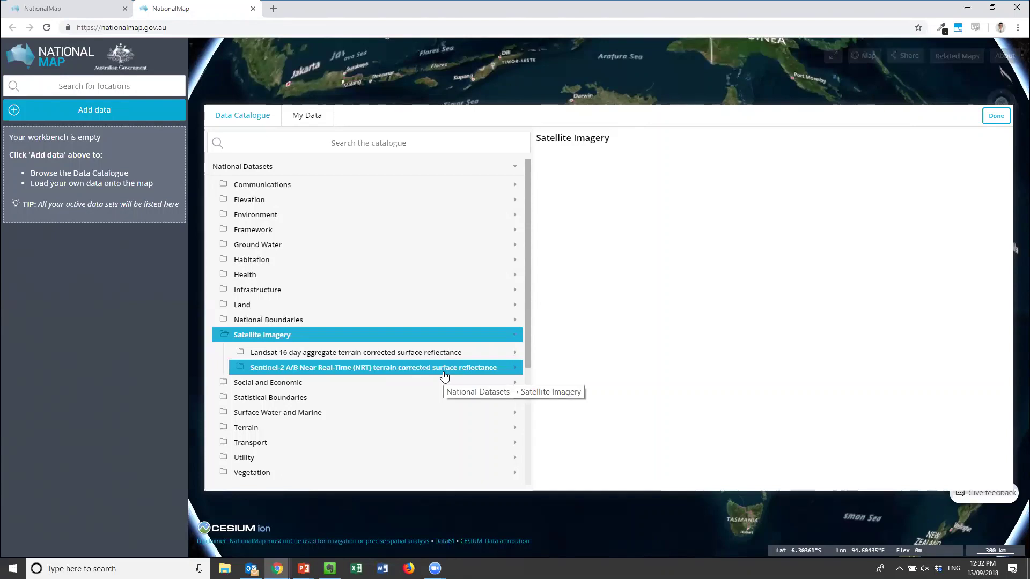
scroll(436, 375, "down", 3)
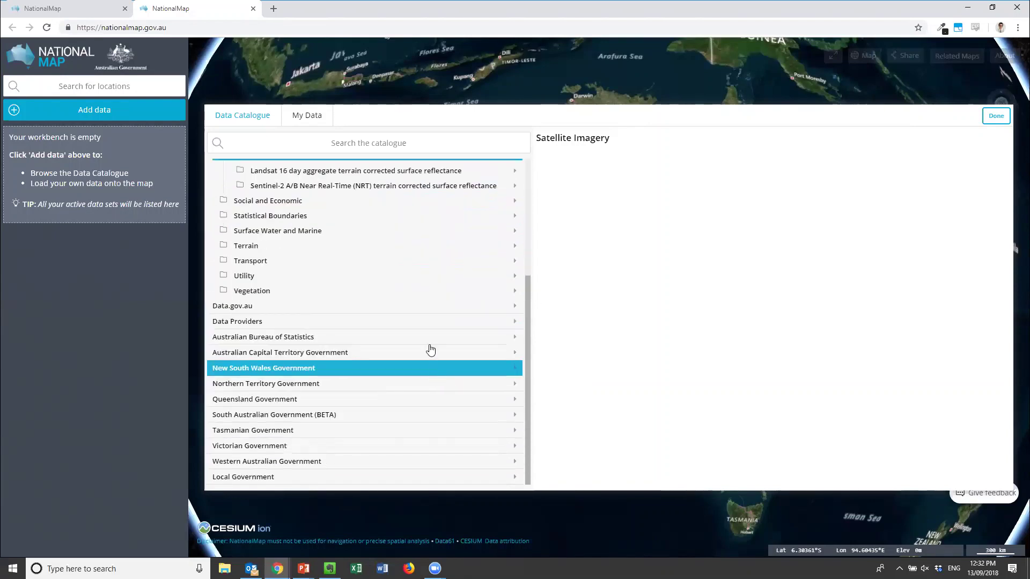
scroll(420, 317, "up", 2)
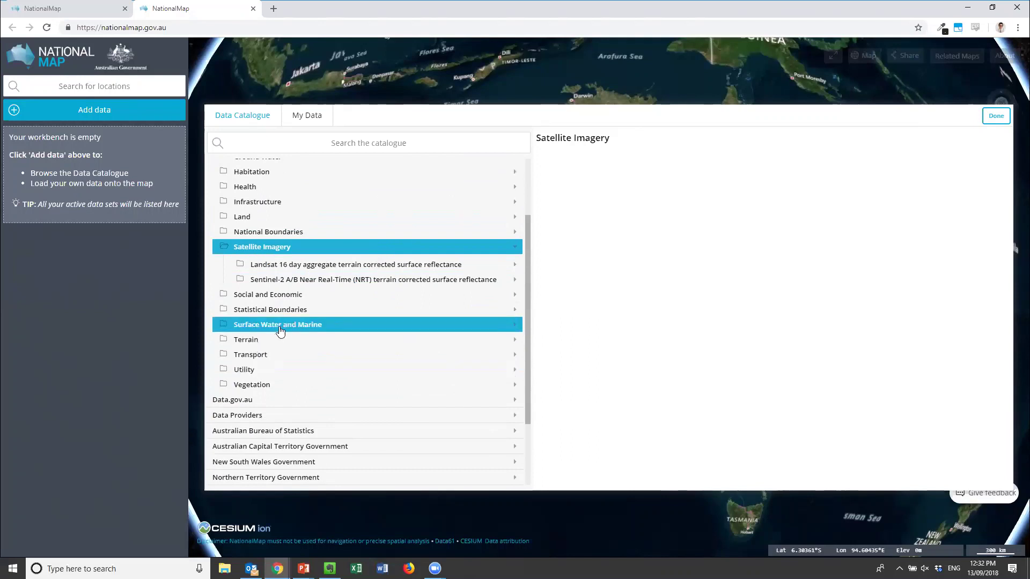
left_click(285, 328)
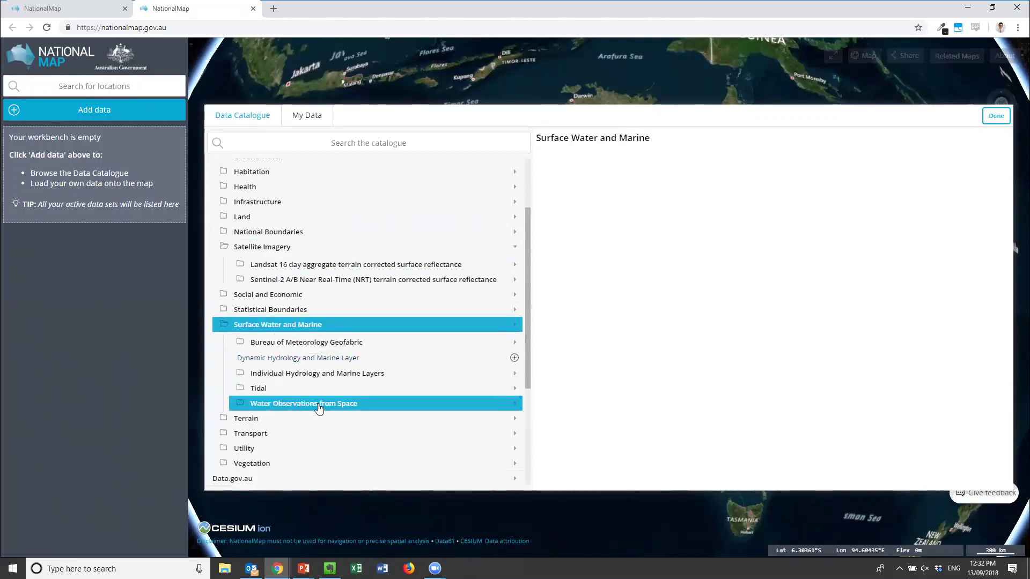
left_click(318, 408)
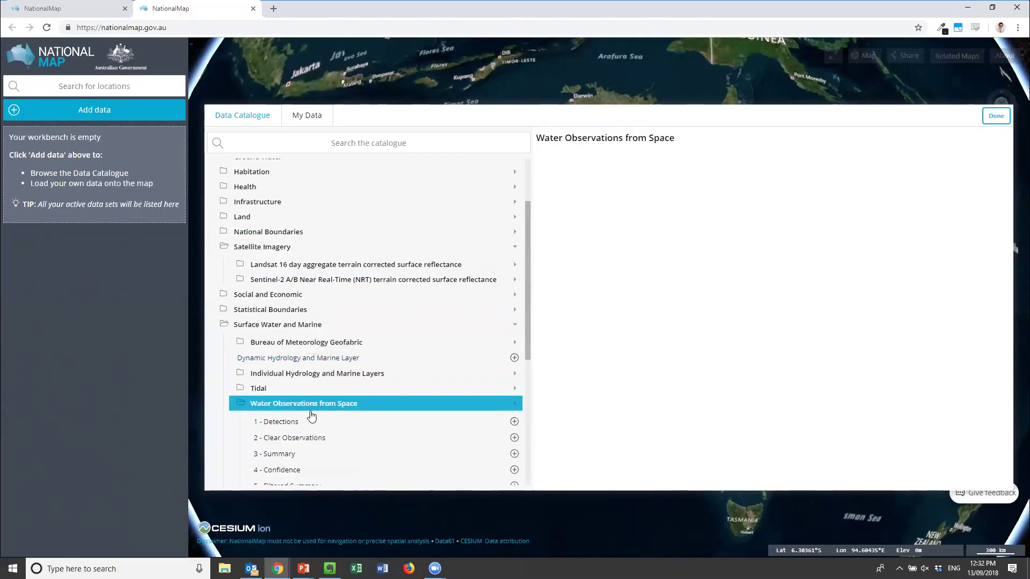
left_click(313, 408)
scroll(311, 409, "down", 3)
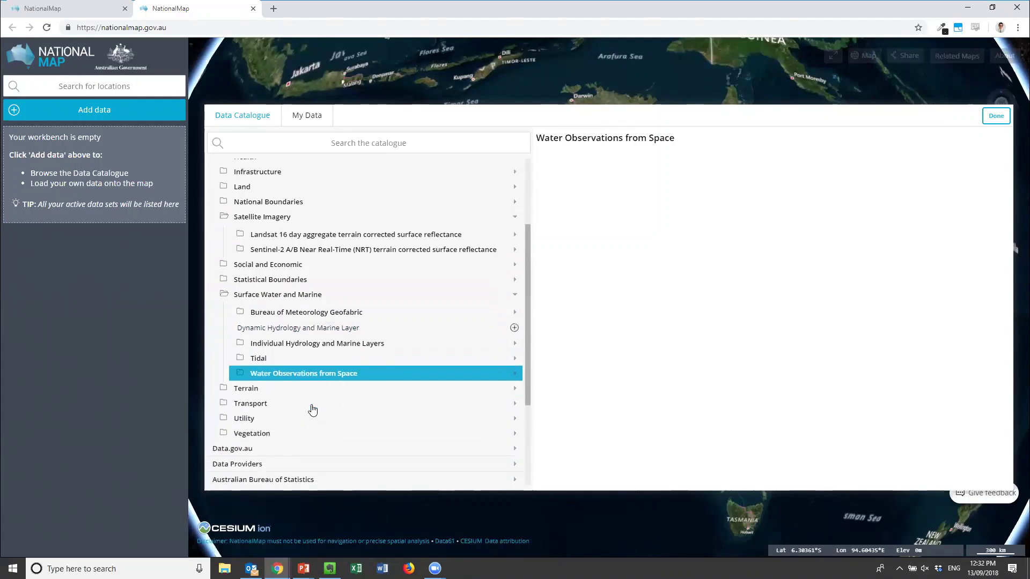
Expand Data Providers and show Digital Earth Australia's description and Landsat layers.
left_click(307, 322)
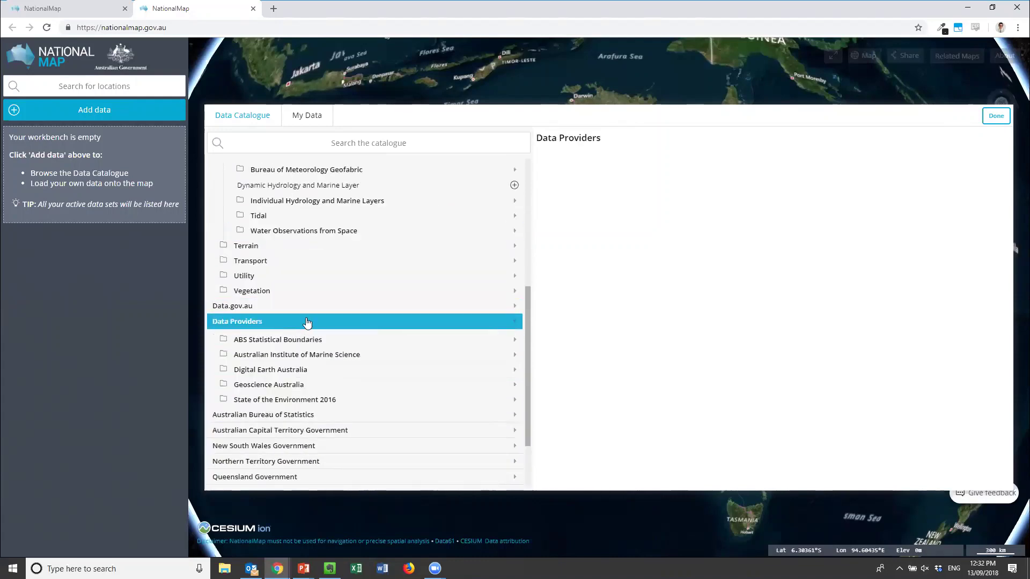
left_click(289, 371)
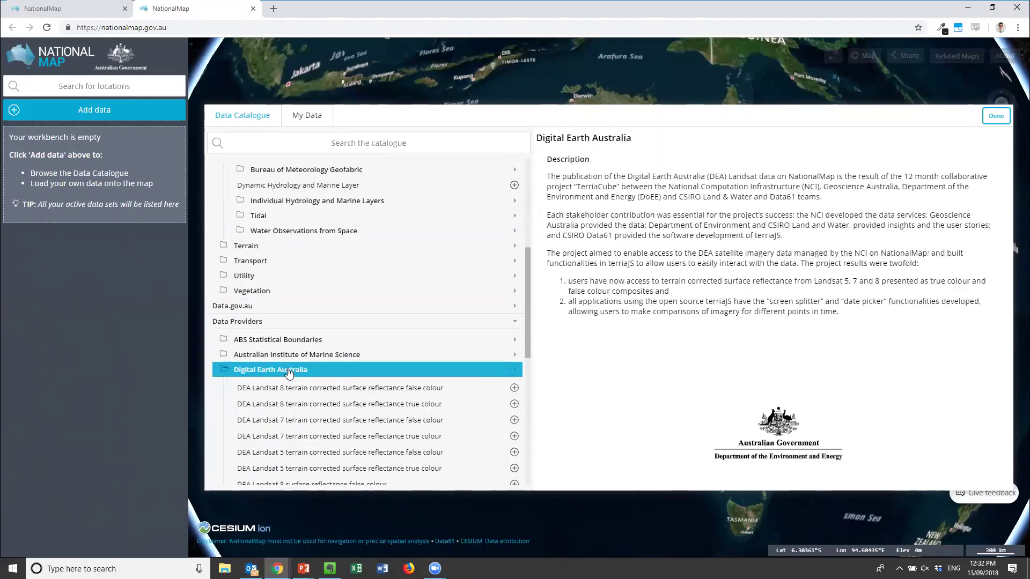
scroll(310, 416, "down", 3)
scroll(308, 416, "up", 4)
scroll(308, 416, "up", 5)
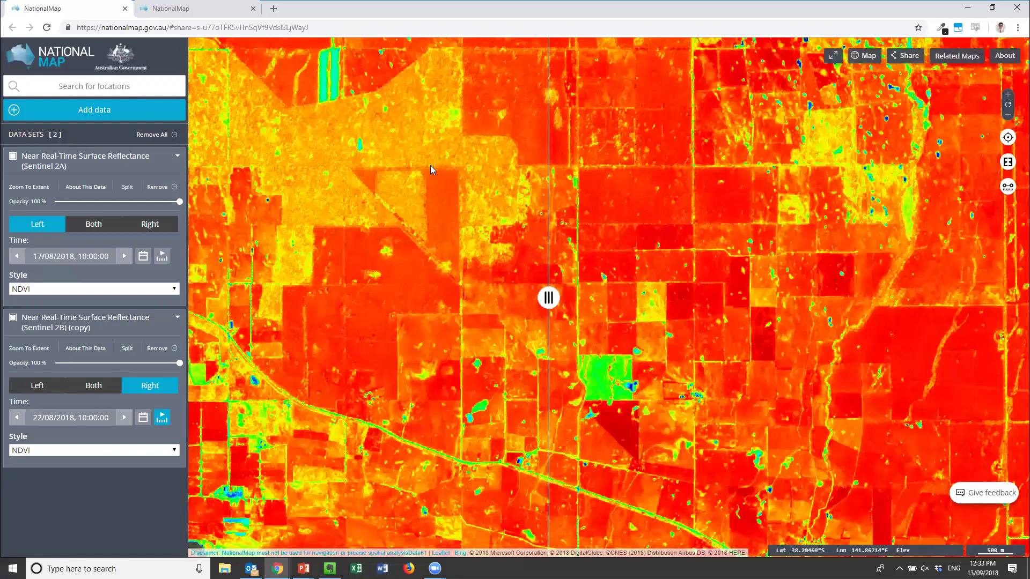
Zoom in on the farm paddocks in the Sentinel 2A/2B NDVI split comparison.
scroll(604, 306, "up", 2)
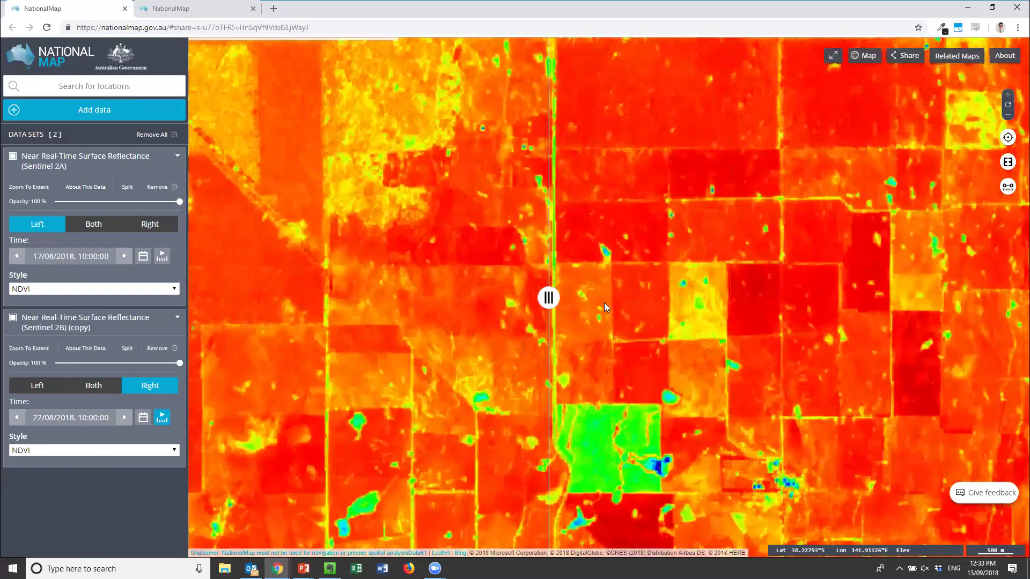
scroll(604, 306, "up", 2)
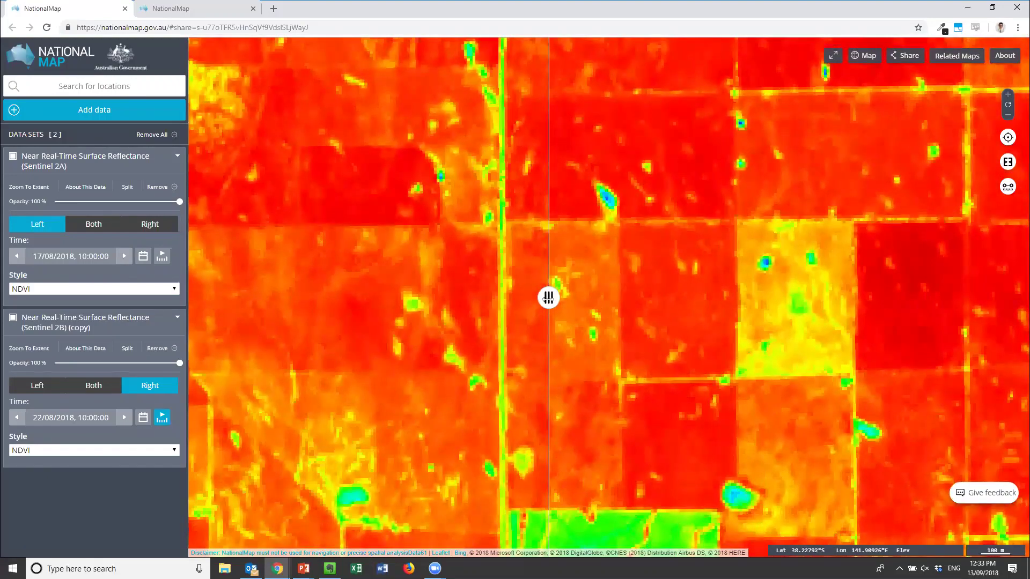
Sweep the split divider across the paddocks to compare the 17 and 22 August 2018 NDVI.
left_click_drag(548, 298, 812, 285)
mouse_move(705, 295)
left_mouse_down()
mouse_move(493, 290)
mouse_move(714, 292)
left_mouse_up()
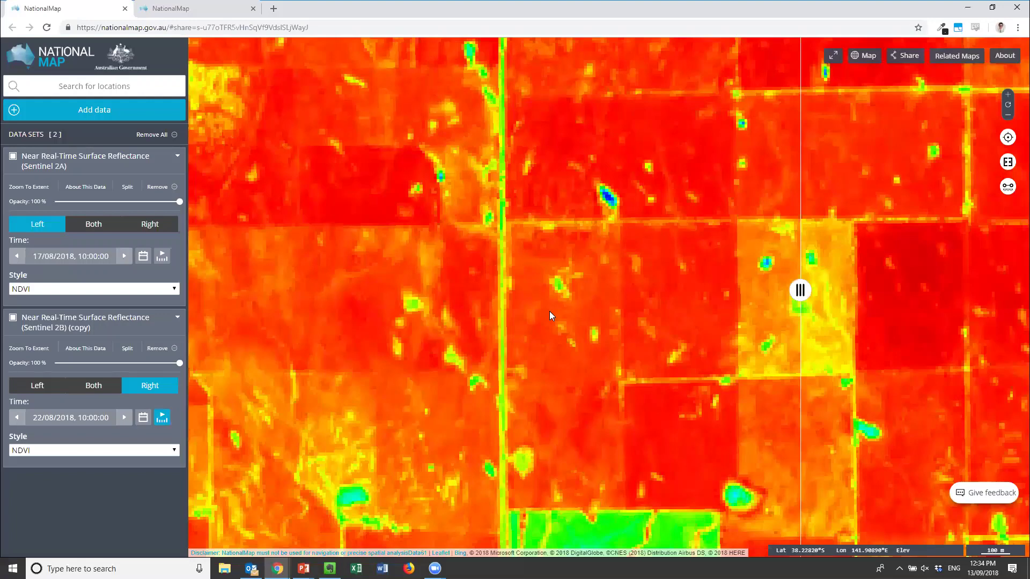
left_click_drag(805, 287, 366, 304)
right_click(631, 302)
left_click(571, 313)
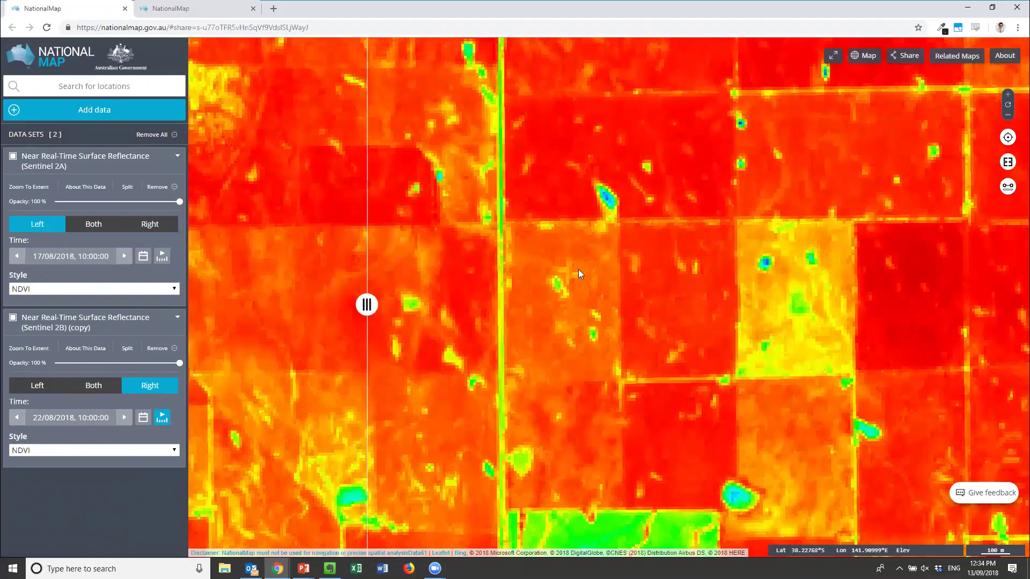
left_click_drag(367, 305, 426, 314)
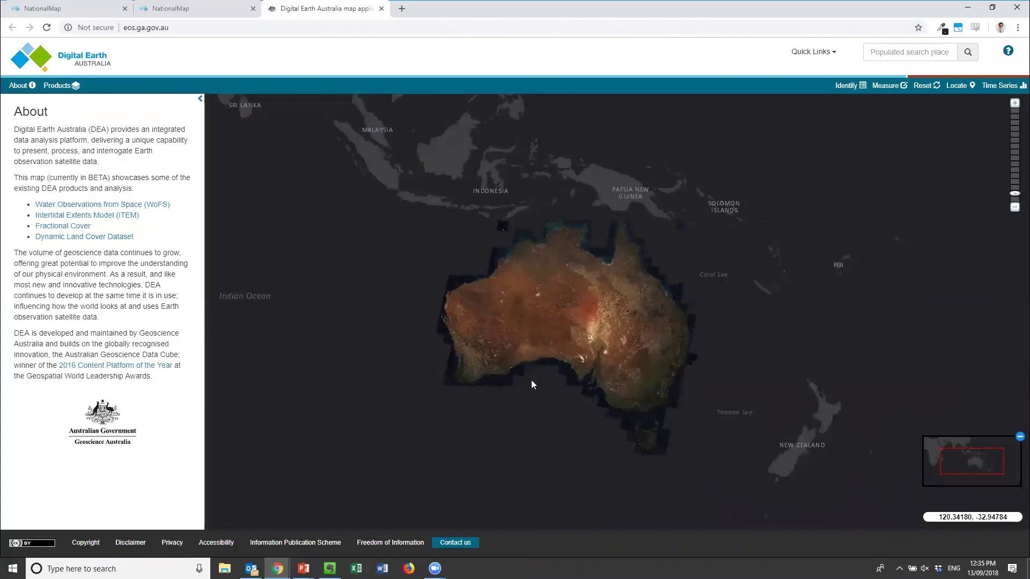
Zoom into Victoria and pan to the western Victoria farmland around 143.83, -37.57.
scroll(633, 404, "up", 2)
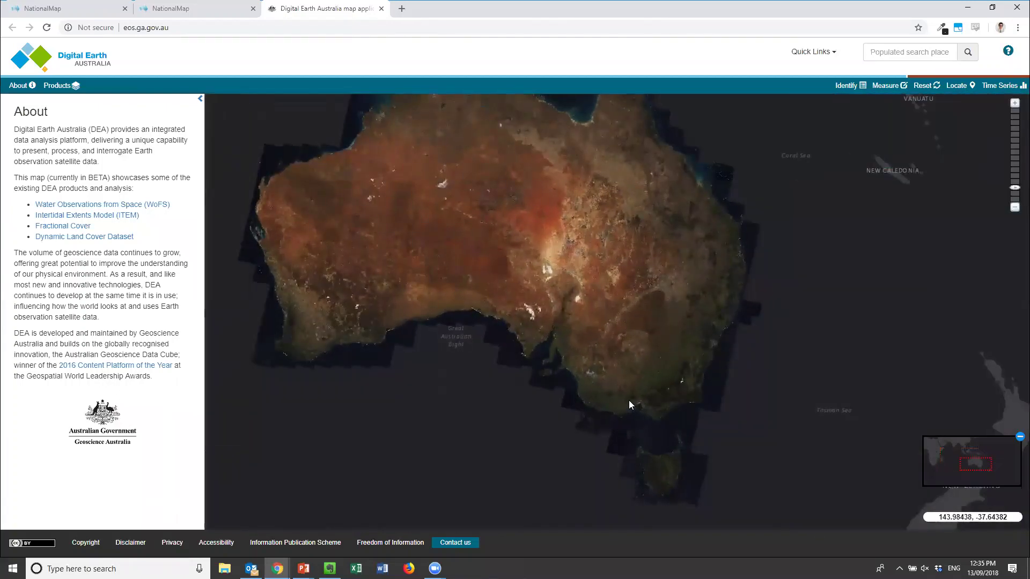
scroll(628, 400, "up", 2)
scroll(629, 400, "up", 2)
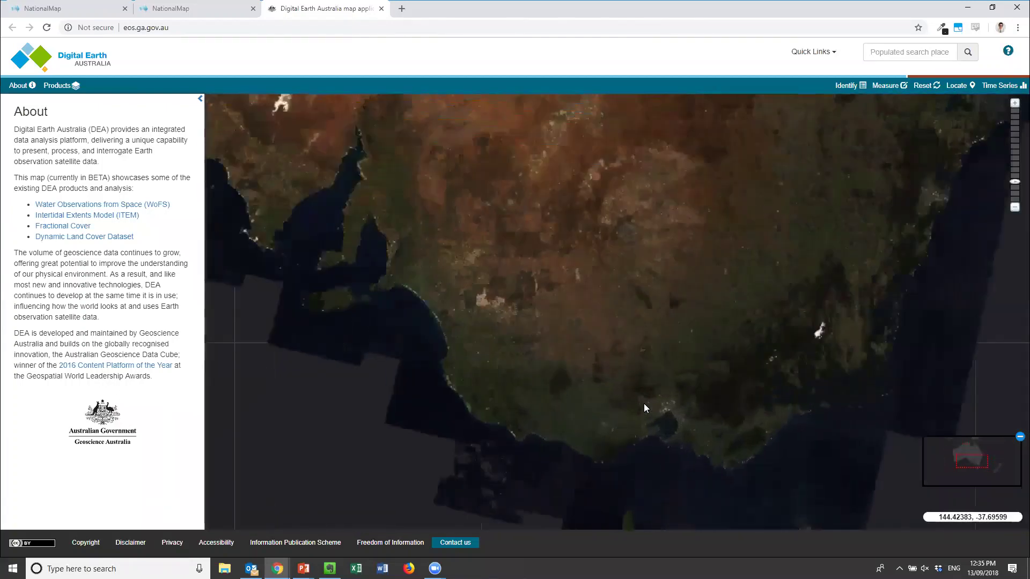
scroll(634, 392, "up", 3)
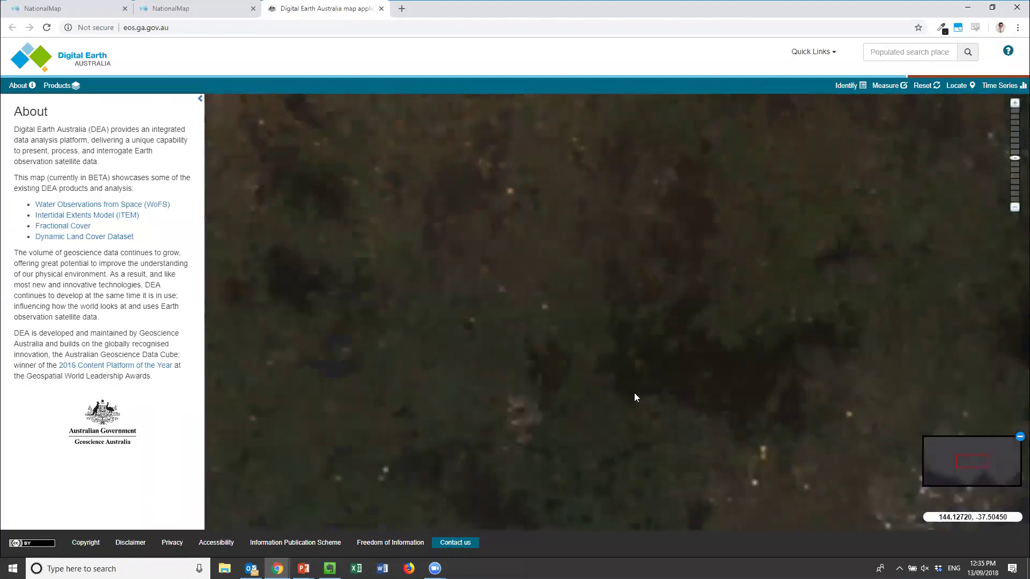
left_click_drag(609, 409, 696, 310)
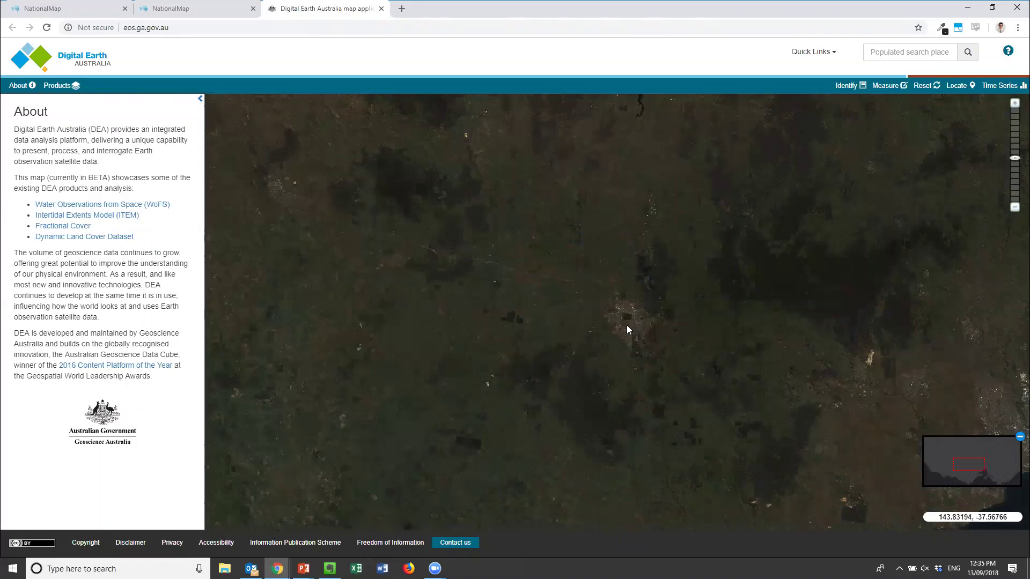
Overlay Water Observations from Space from the Products list and zoom in closely on the farm dams.
left_click(75, 87)
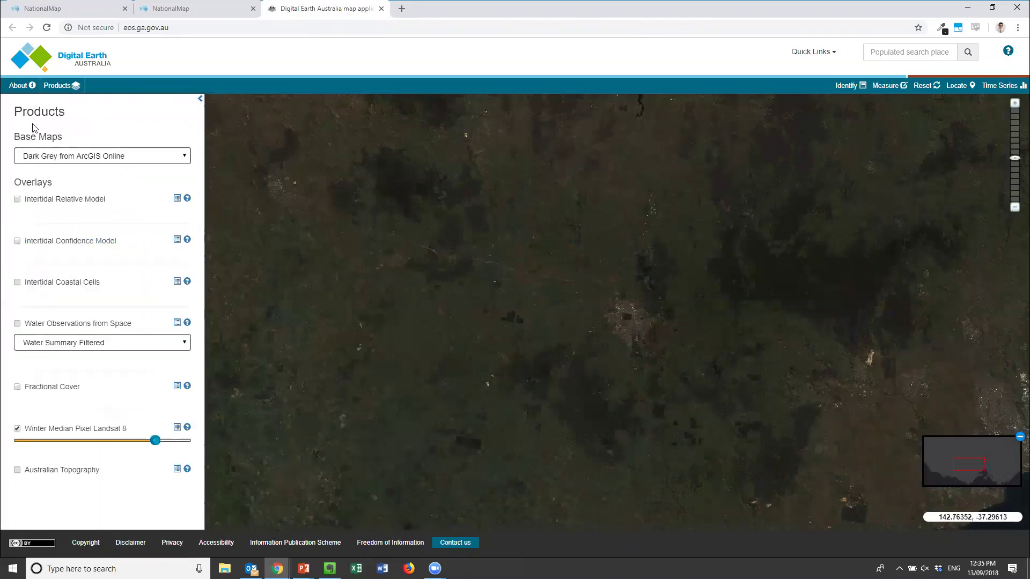
left_click(17, 324)
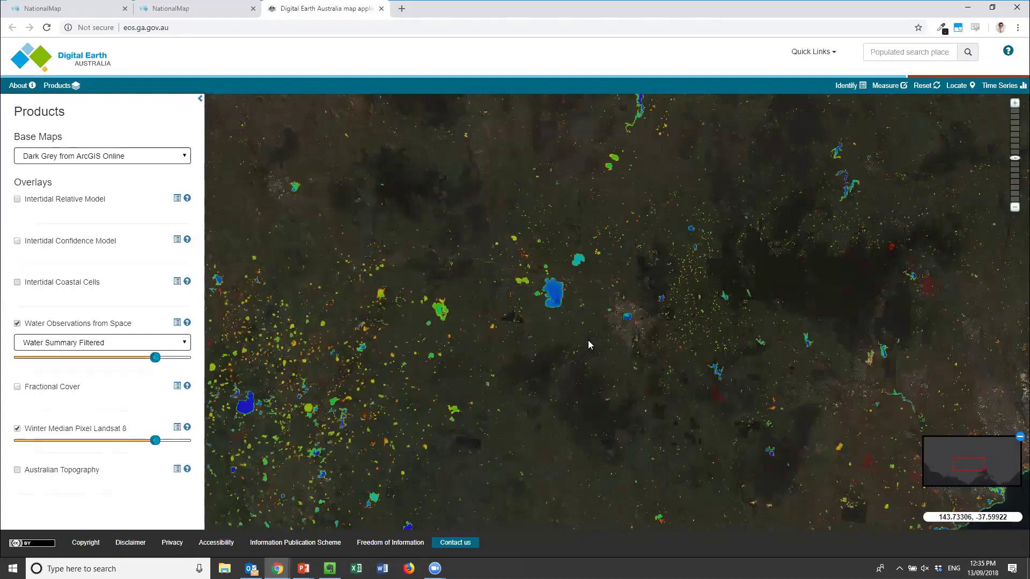
scroll(592, 320, "up", 1)
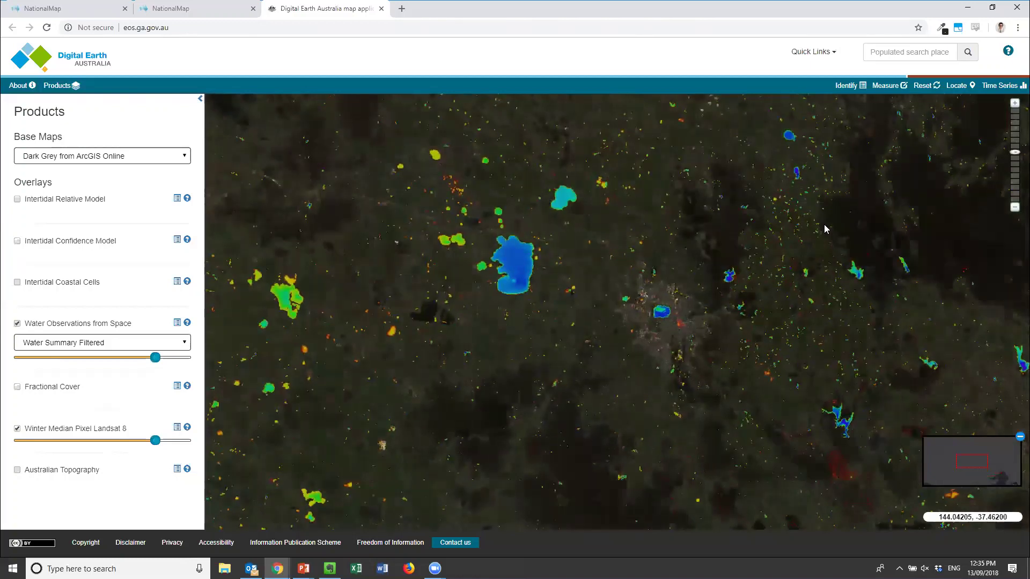
scroll(824, 224, "up", 1)
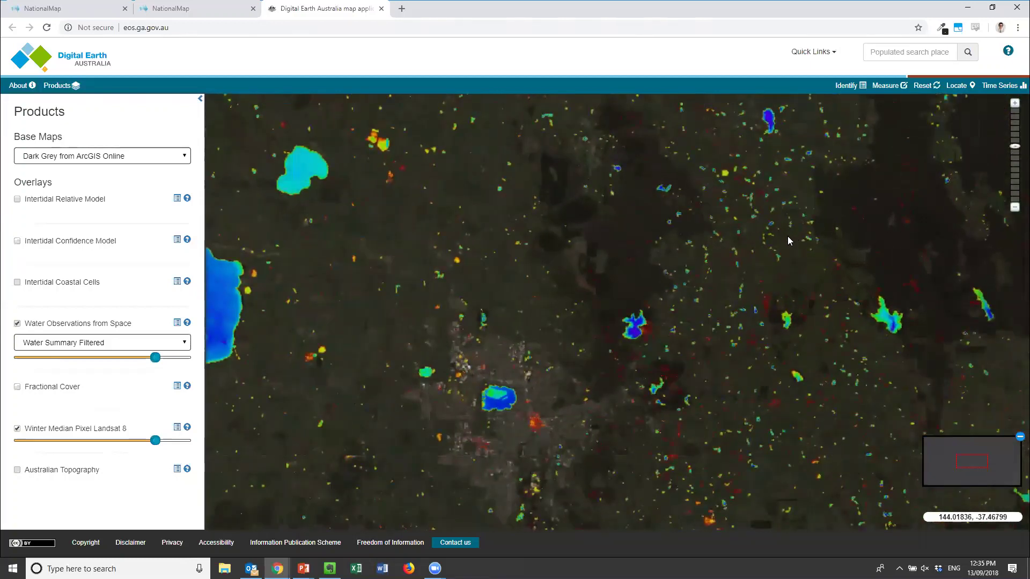
scroll(767, 226, "up", 1)
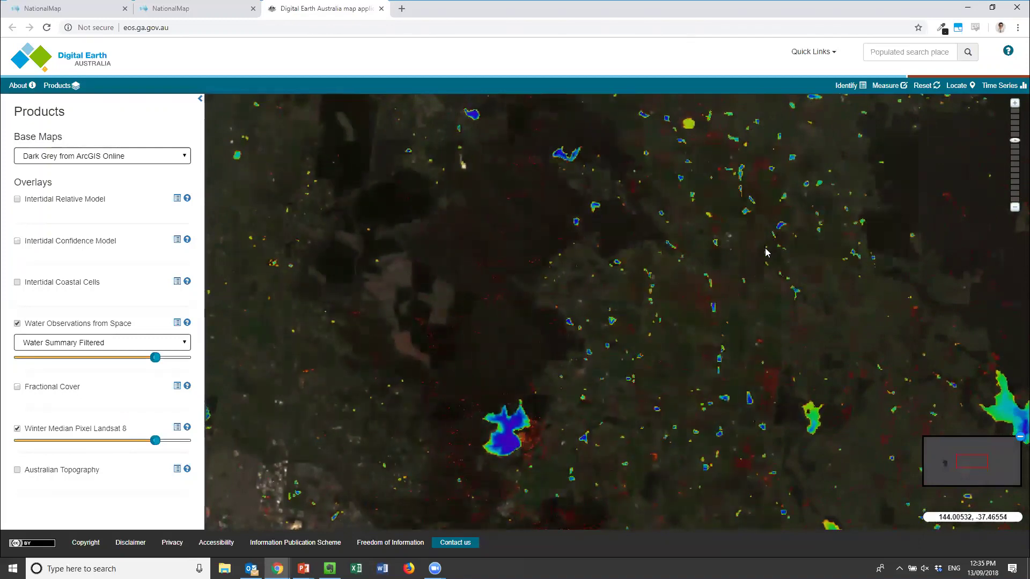
scroll(758, 261, "up", 3)
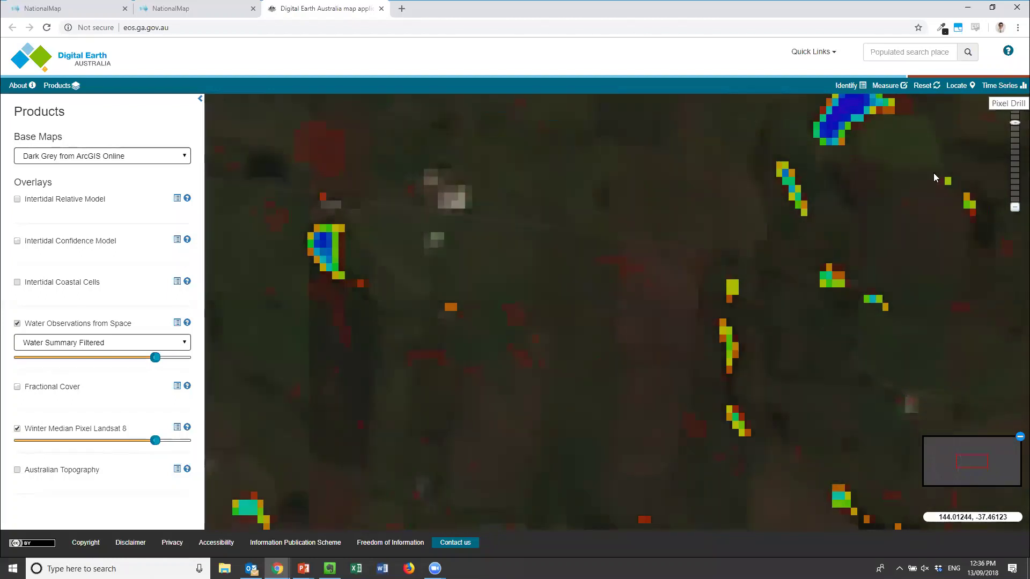
scroll(864, 210, "down", 3)
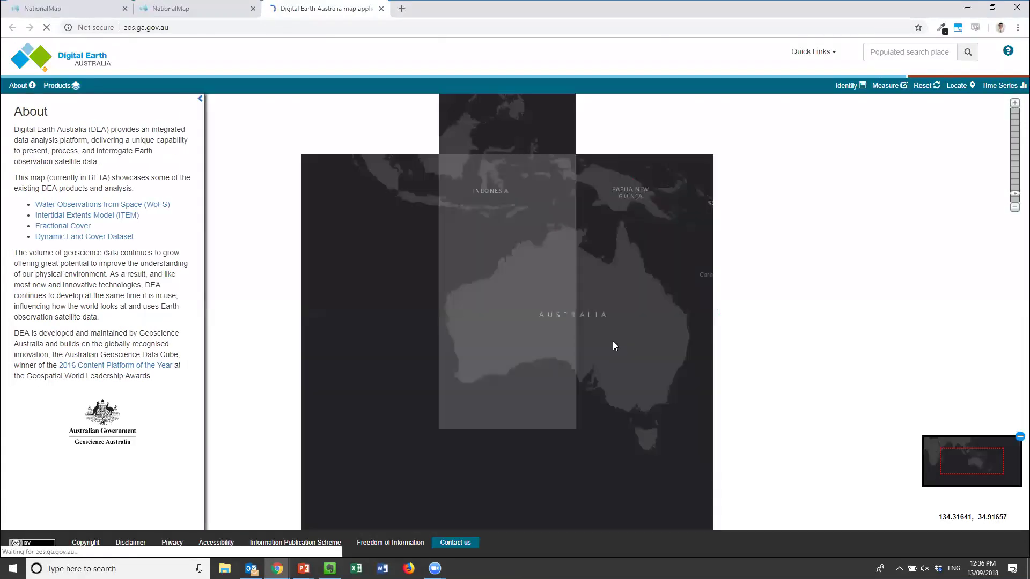
Zoom back into the Victorian farmland near 143.99, -37.51 and show the Products list.
scroll(637, 405, "up", 3)
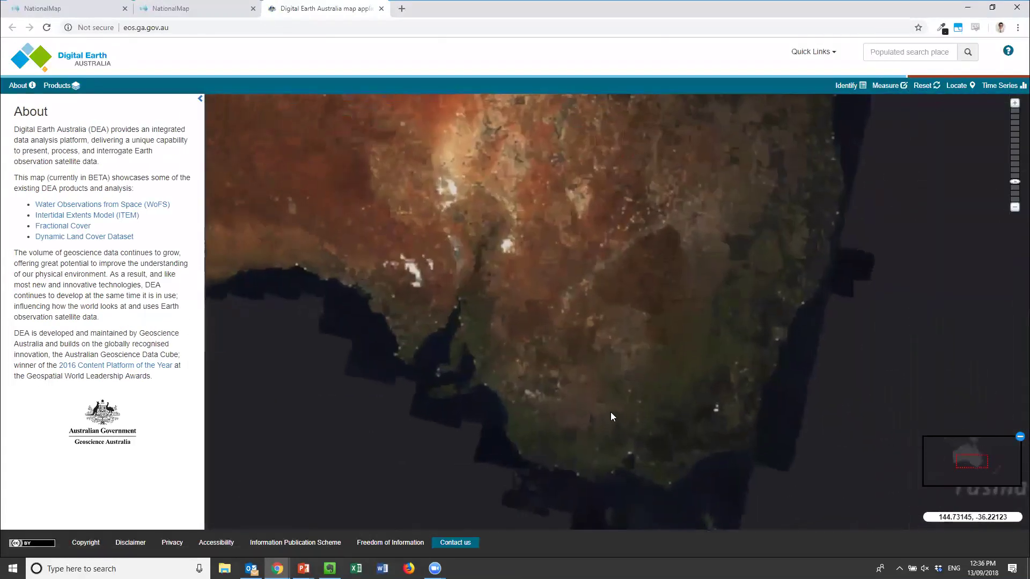
scroll(630, 429, "up", 2)
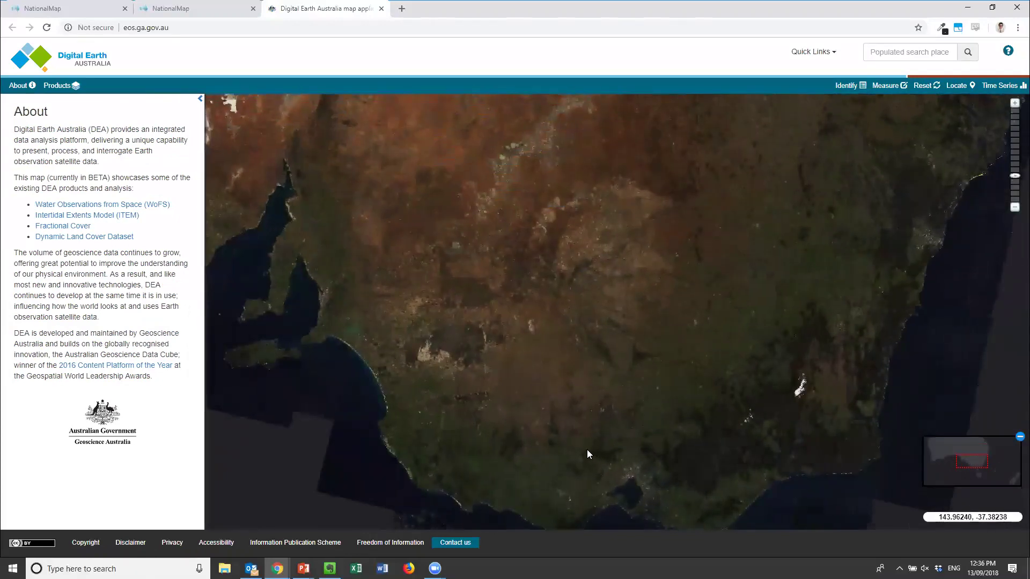
scroll(586, 450, "up", 2)
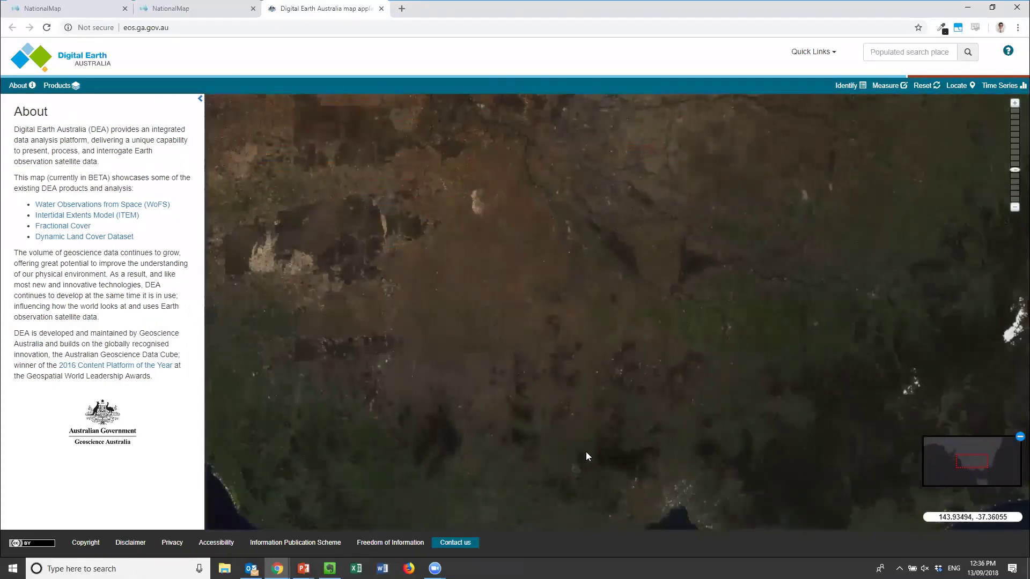
scroll(591, 468, "up", 2)
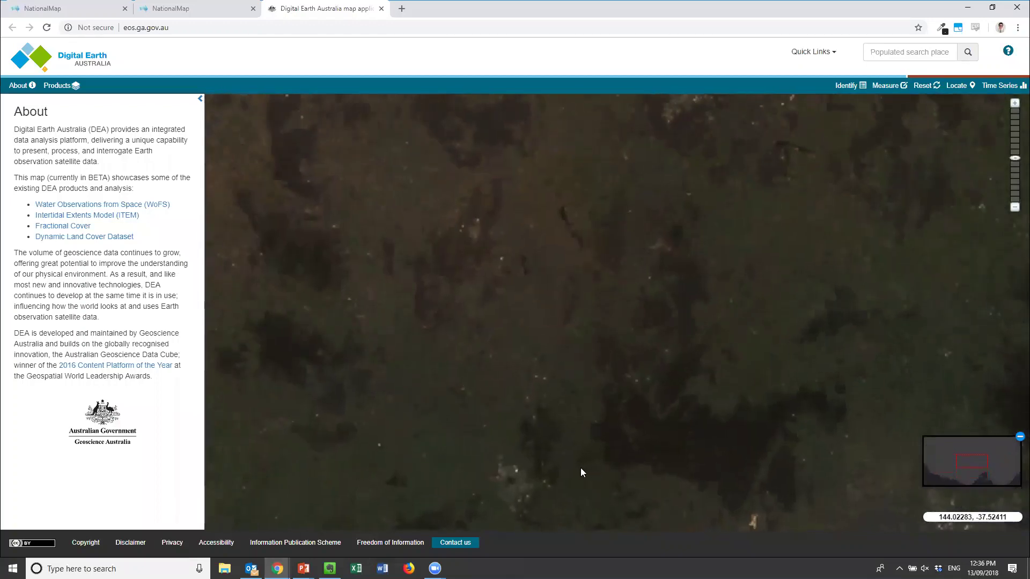
scroll(578, 463, "up", 2)
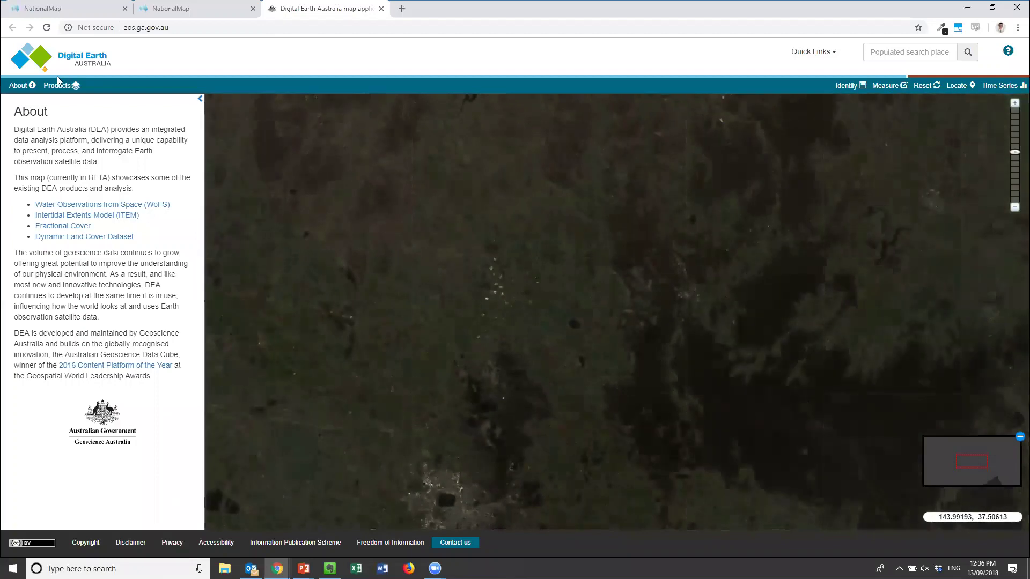
left_click(60, 86)
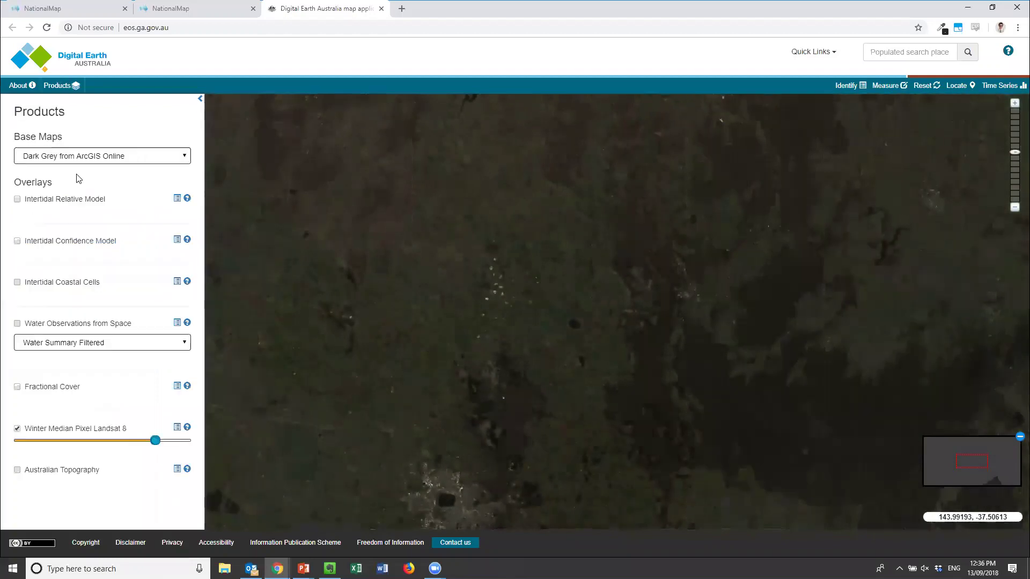
Re-enable the Water Observations from Space overlay on the dark grey base map and show the Time Series panel.
left_click(17, 324)
scroll(572, 384, "up", 1)
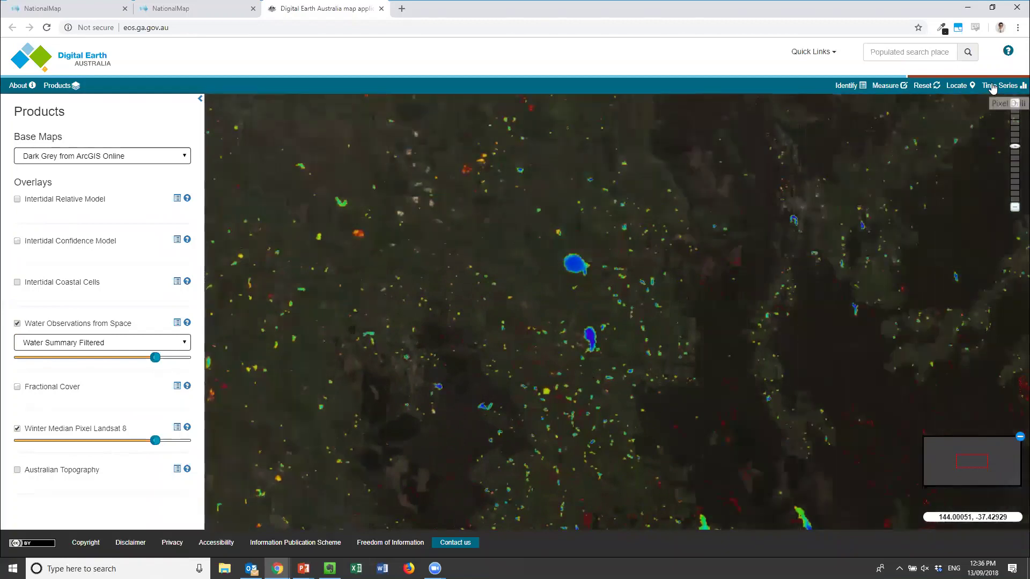
left_click(989, 87)
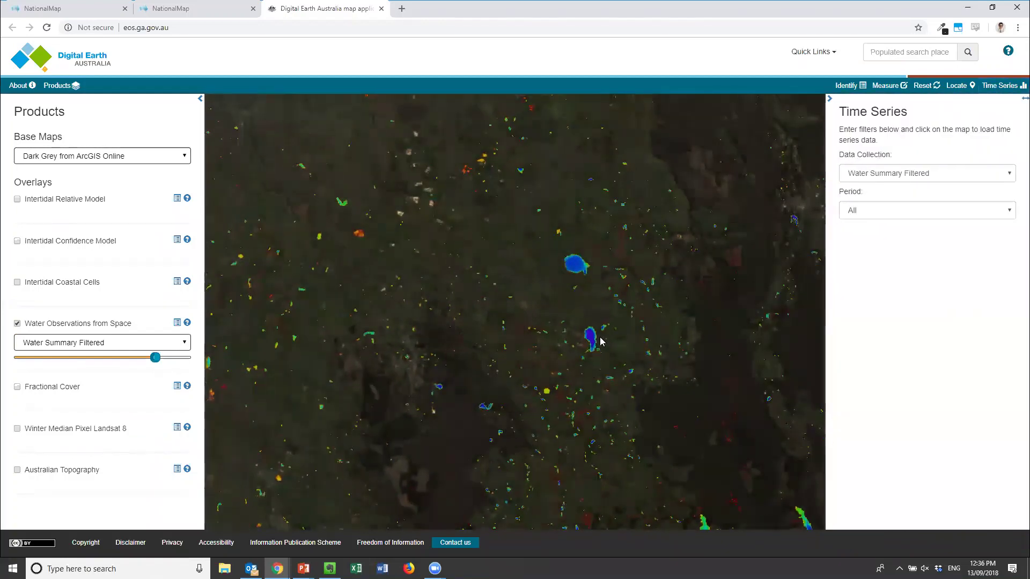
scroll(560, 381, "up", 1)
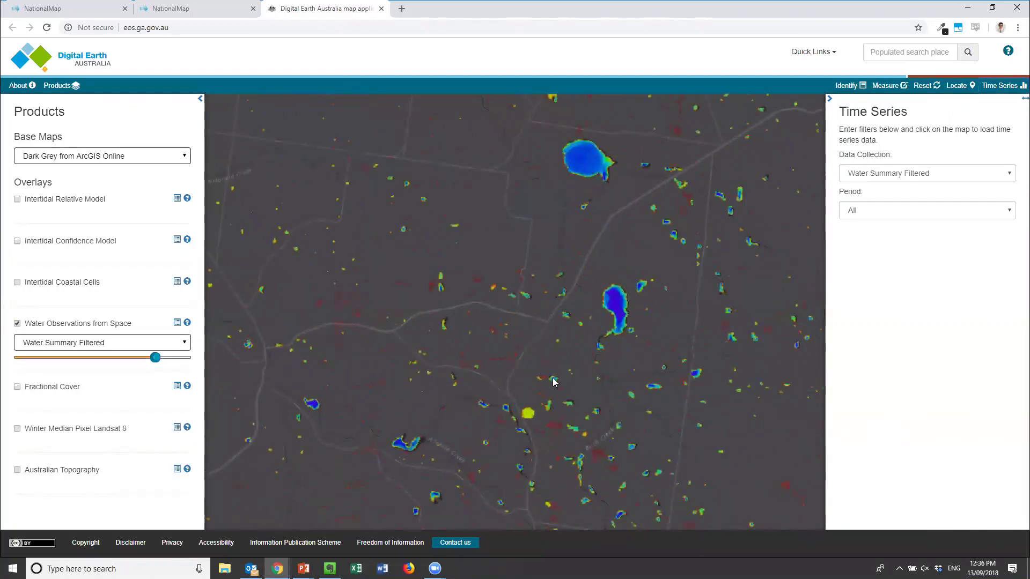
Load one dam's water time series, select its water percentage and confidence, then query the yellow dam (11.2%).
left_click(554, 379)
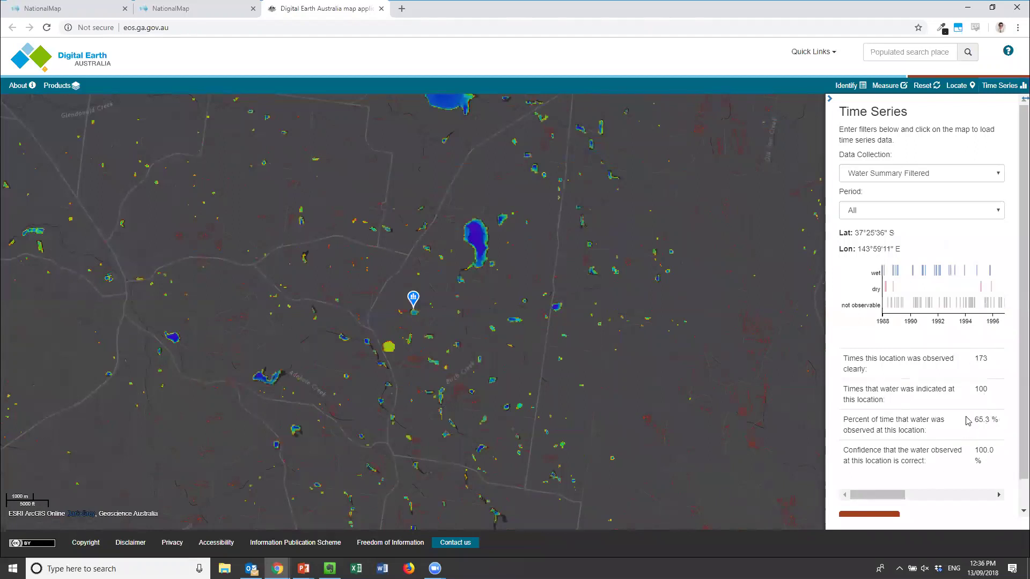
left_click_drag(969, 421, 981, 460)
left_click(944, 483)
left_click(389, 347)
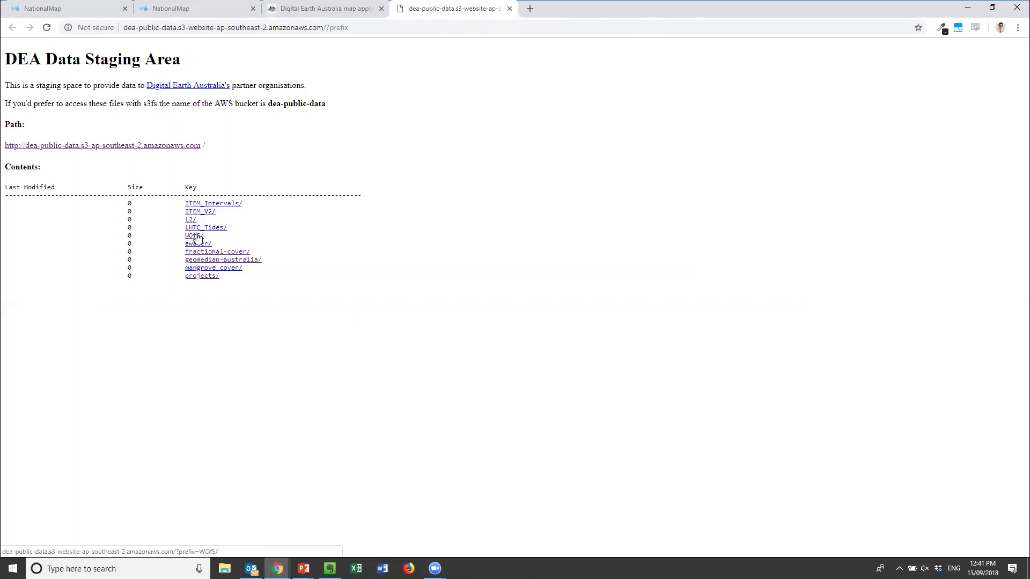
left_click(198, 237)
left_click(198, 215)
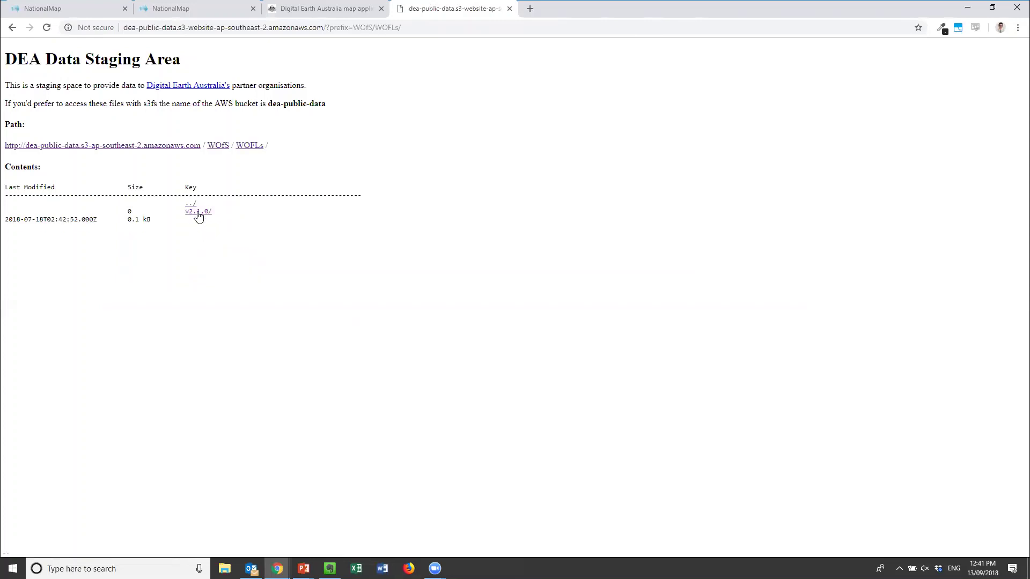
left_click(198, 212)
left_click(198, 213)
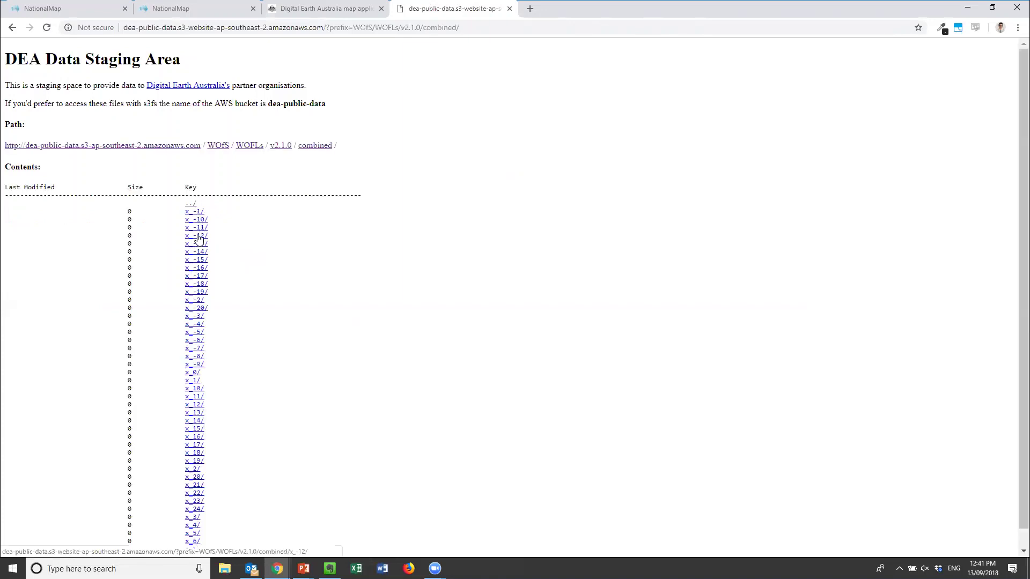
left_click(198, 237)
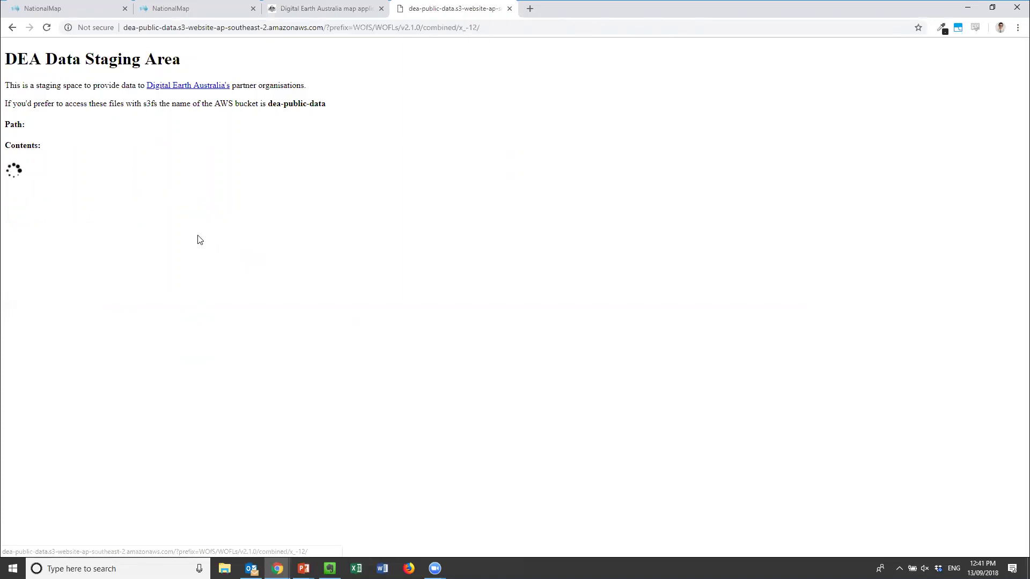
left_click(199, 239)
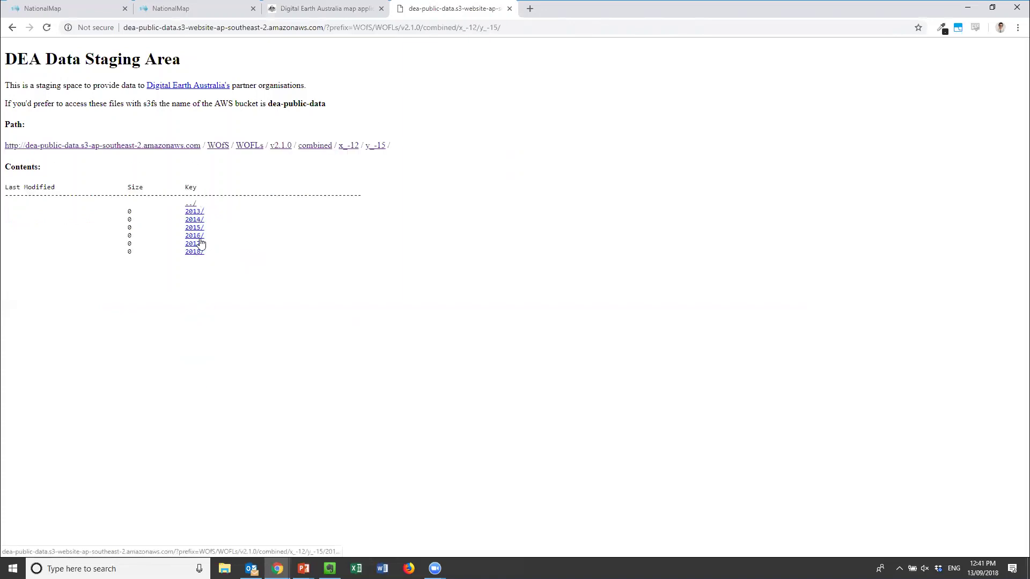
left_click(179, 149)
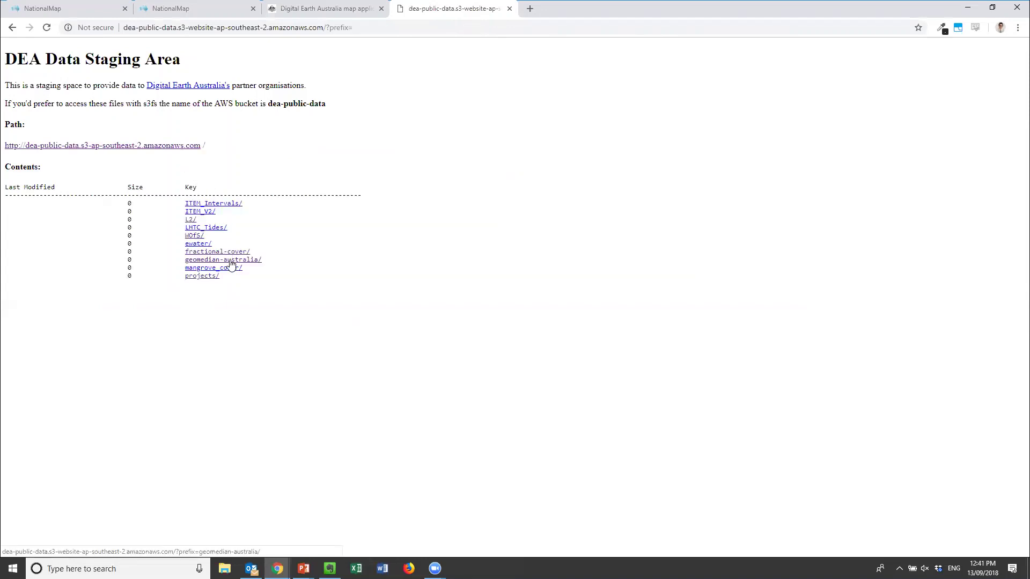